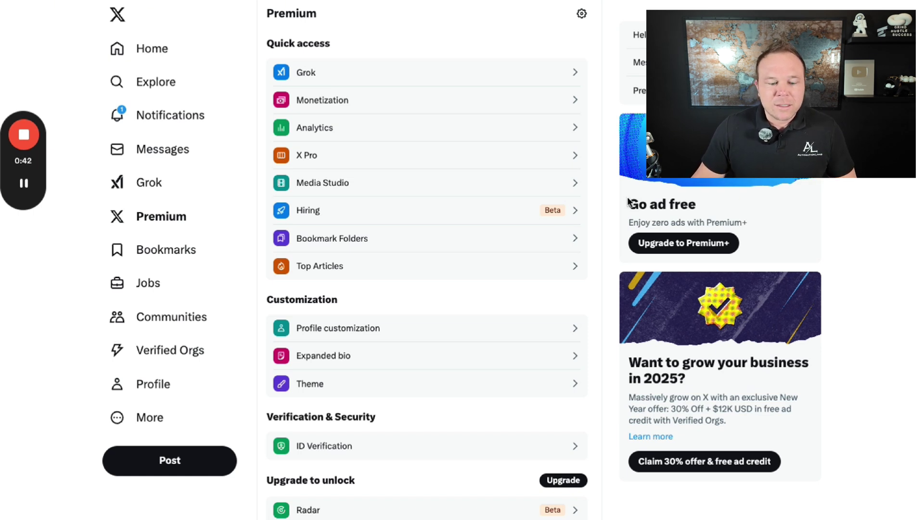
Step: Open X Ads Manager from the More menu to see the draft Untitled campaign
click(165, 419)
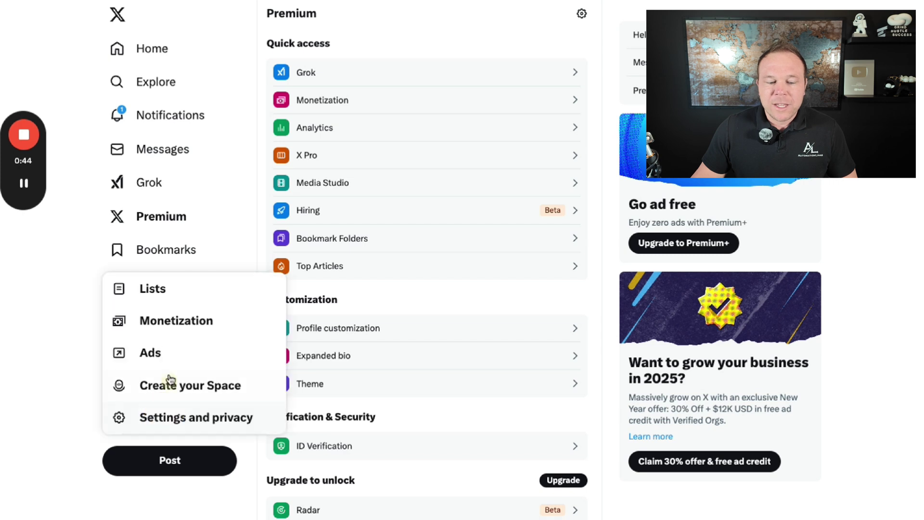
click(168, 355)
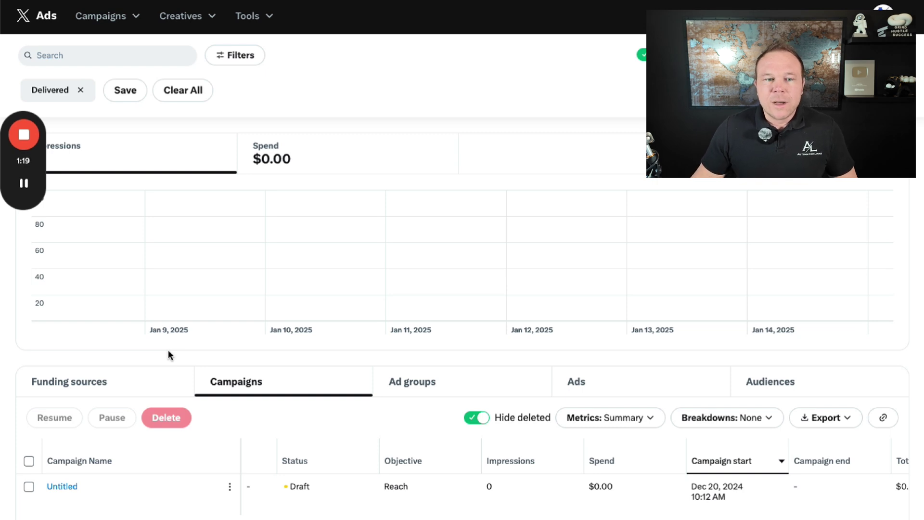
Step: Go to the Events manager from the Tools menu and review the Twitter pixel
click(113, 18)
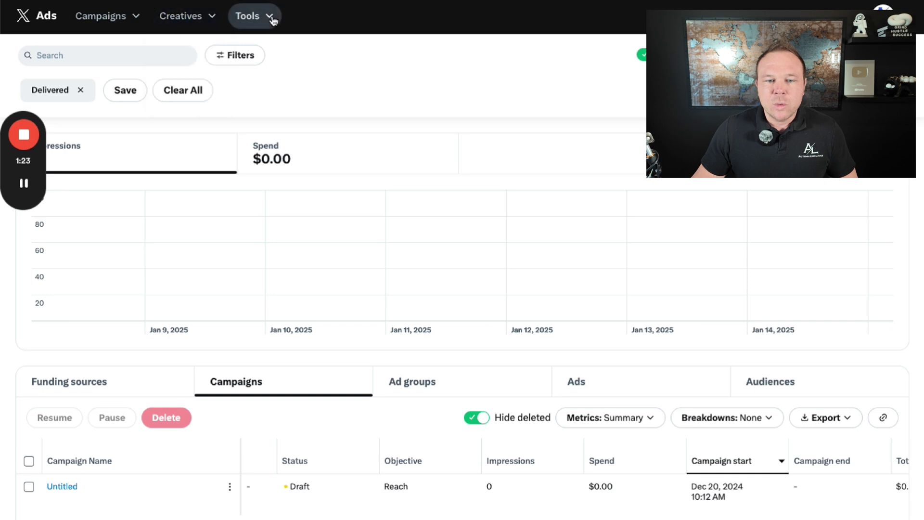
mouse_move(273, 20)
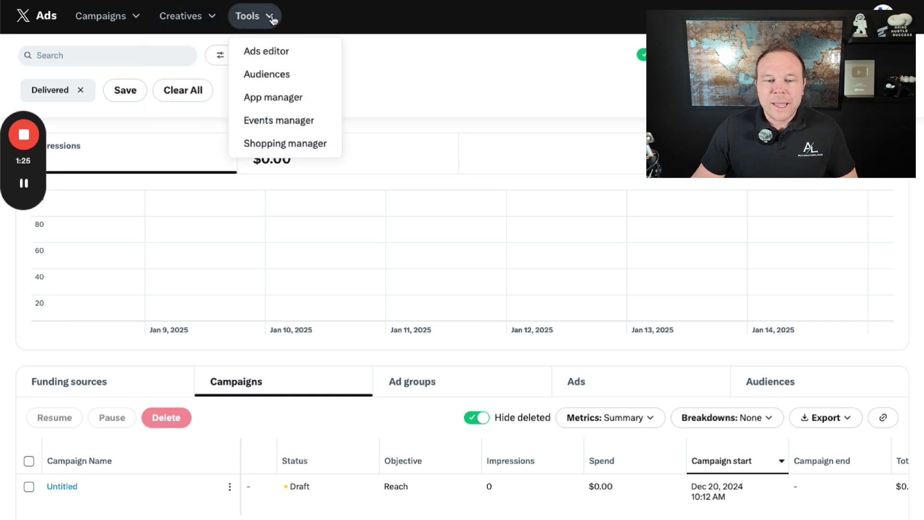
click(285, 124)
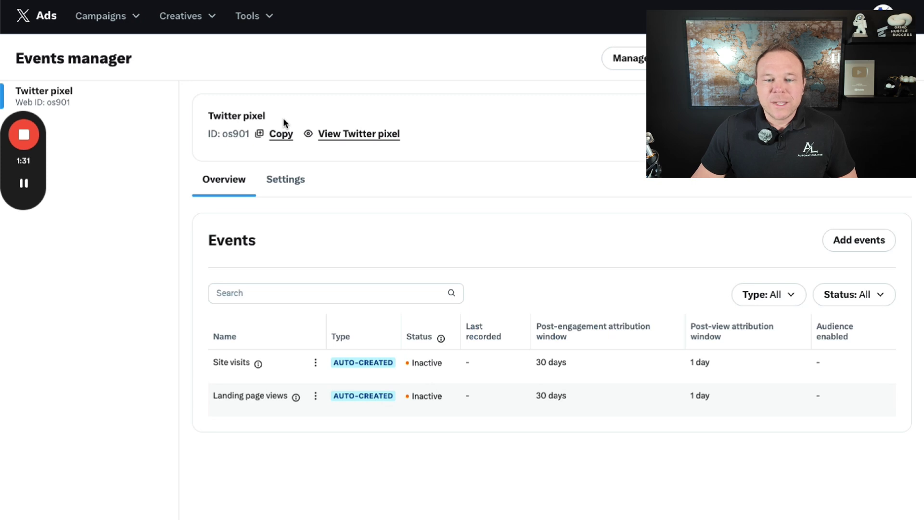
drag(200, 116, 419, 118)
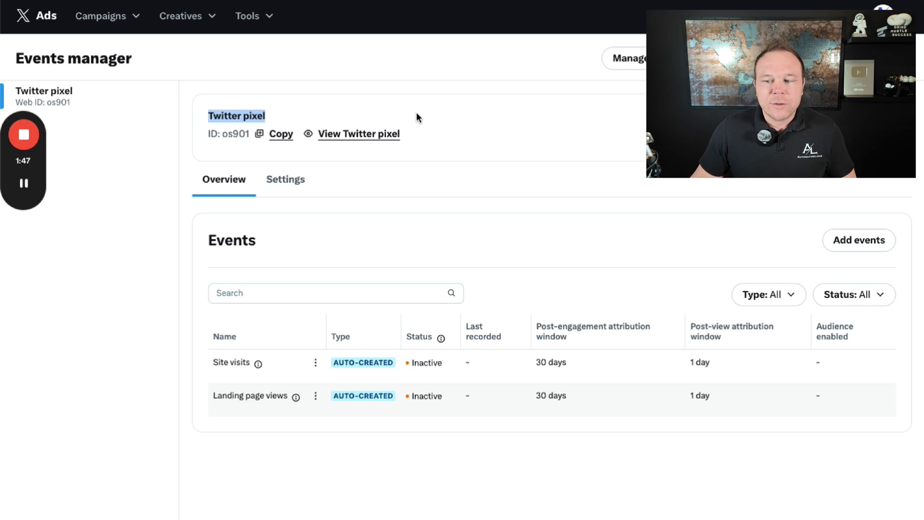
Step: Add a Page view event named 'Website' and continue to its Event installation step
click(856, 243)
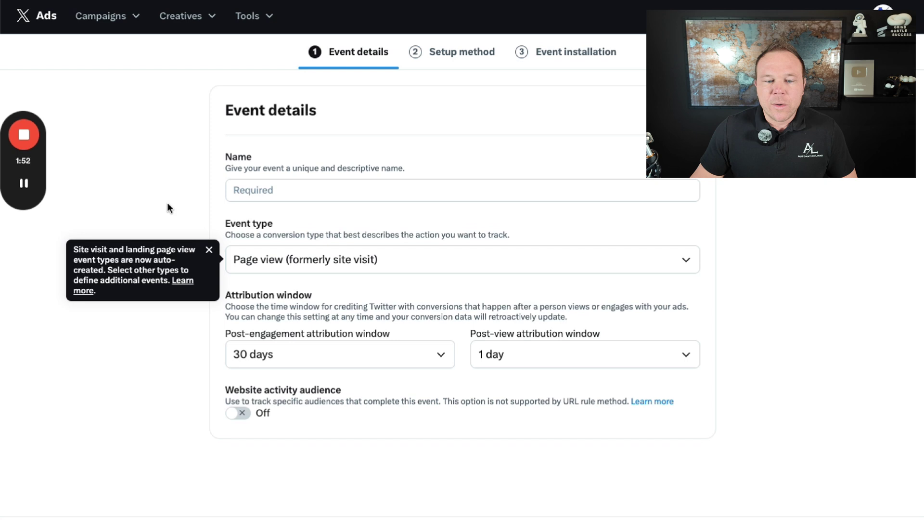
click(252, 193)
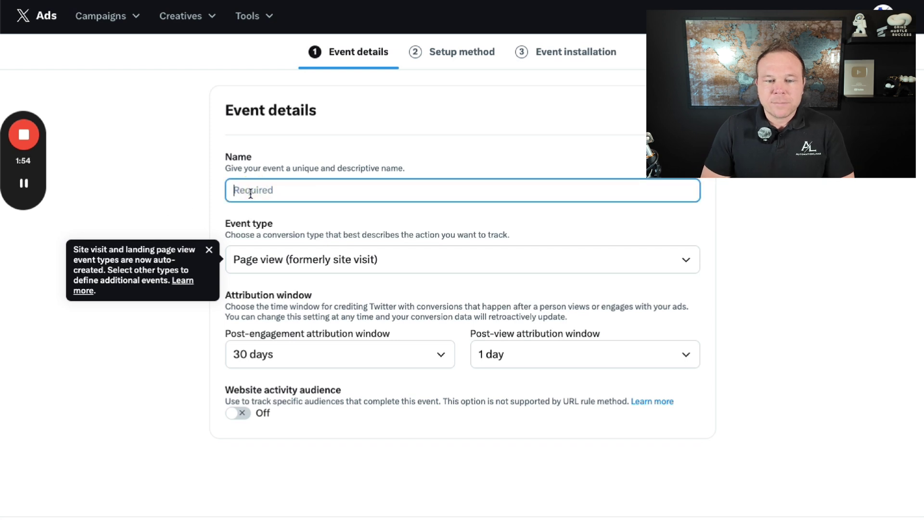
text(Website)
click(295, 260)
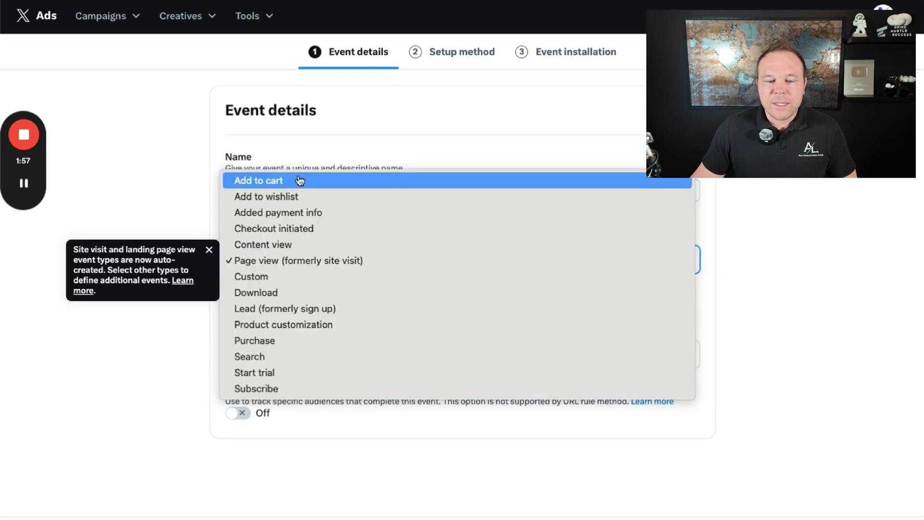
click(310, 267)
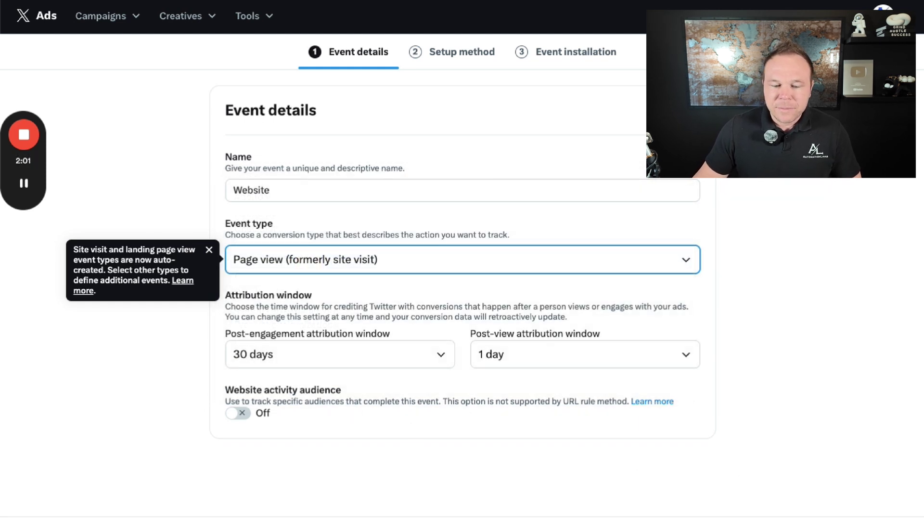
drag(226, 389, 458, 401)
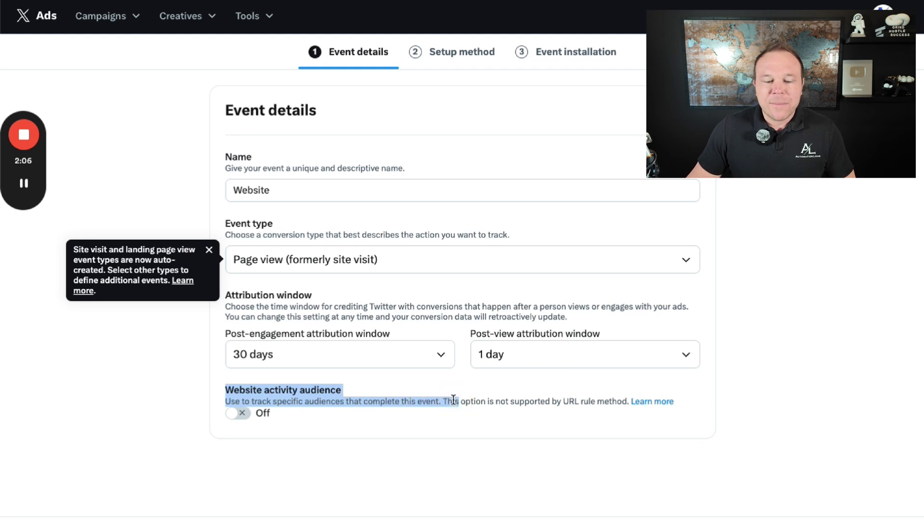
click(837, 499)
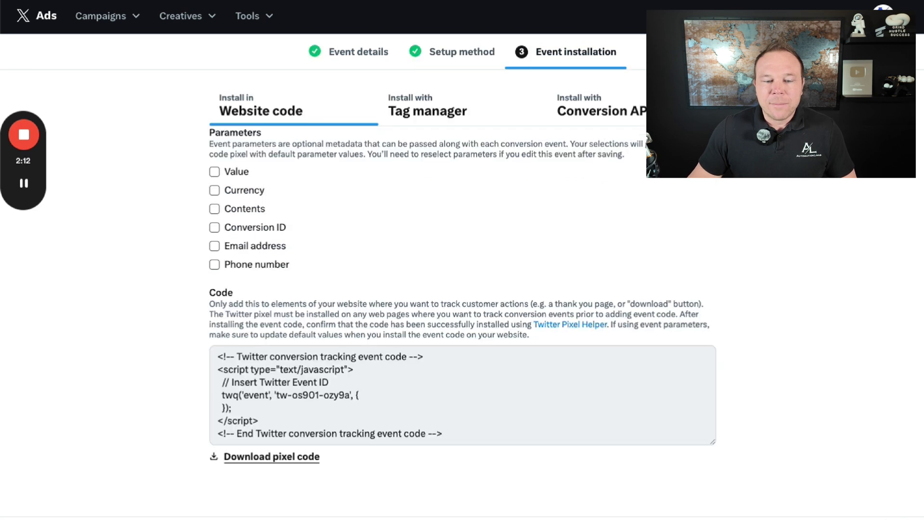
Step: Add the Value, Currency, Contents, Conversion ID, Email and Phone parameters, then select the event code
click(215, 172)
click(215, 192)
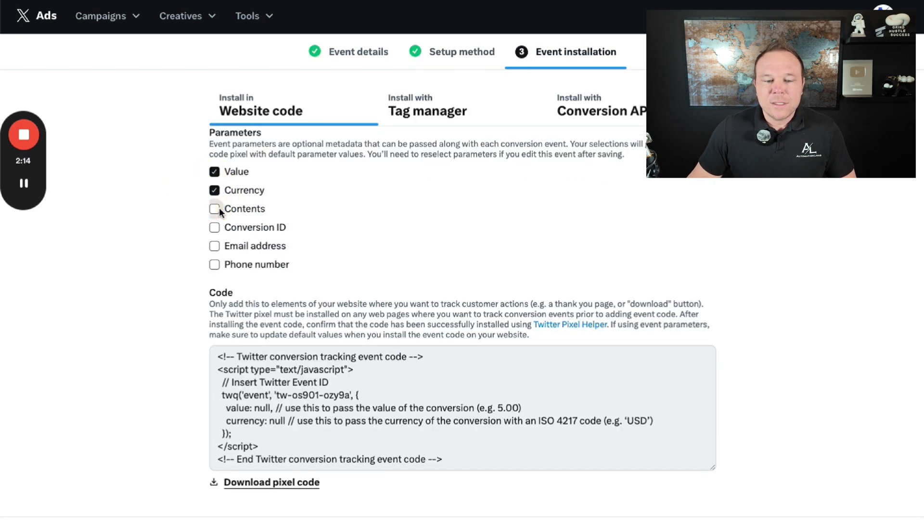
click(215, 227)
click(214, 209)
click(215, 246)
click(215, 265)
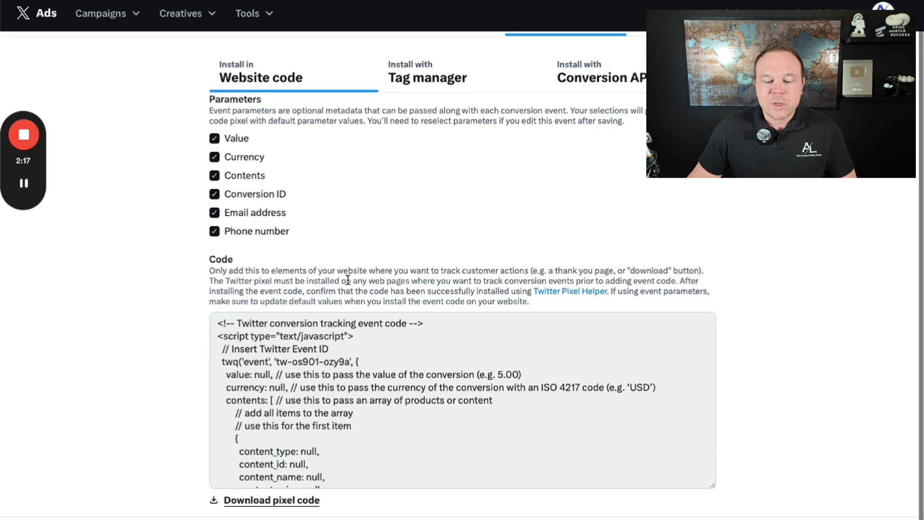
scroll(331, 301, down, 1)
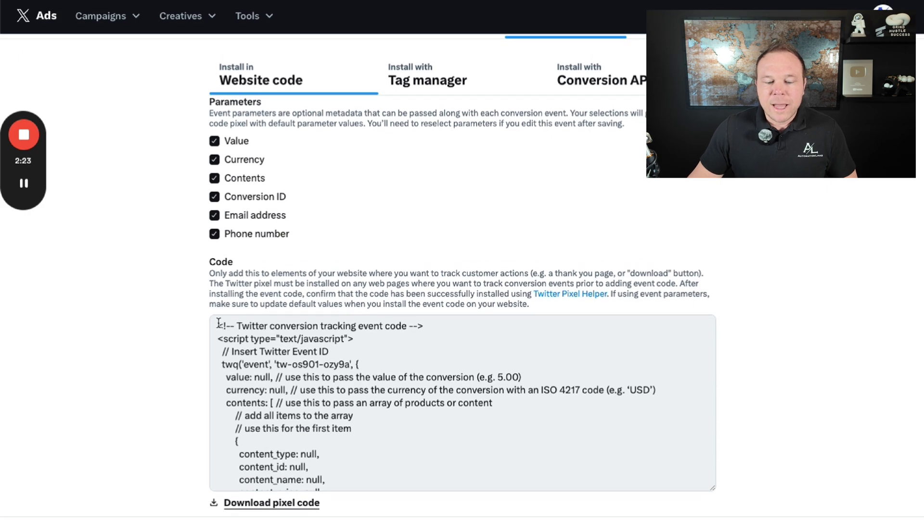
drag(217, 322, 385, 511)
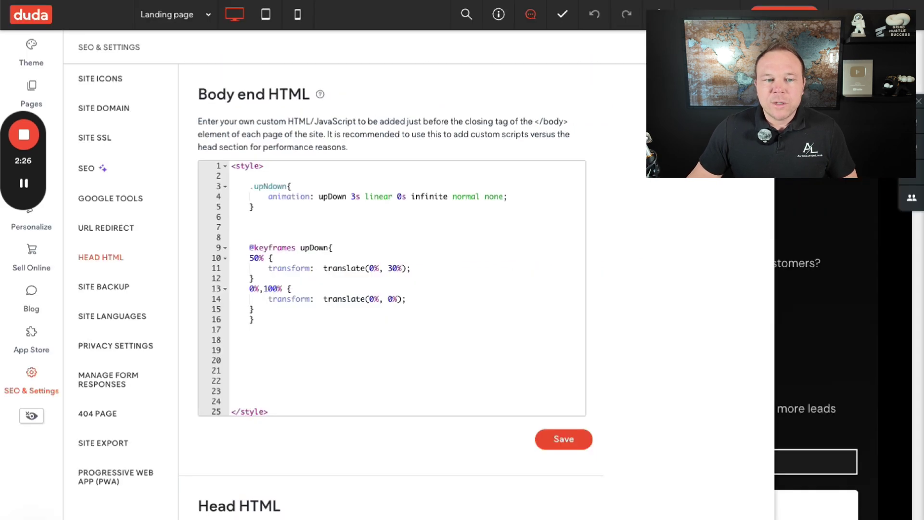
scroll(619, 119, down, 6)
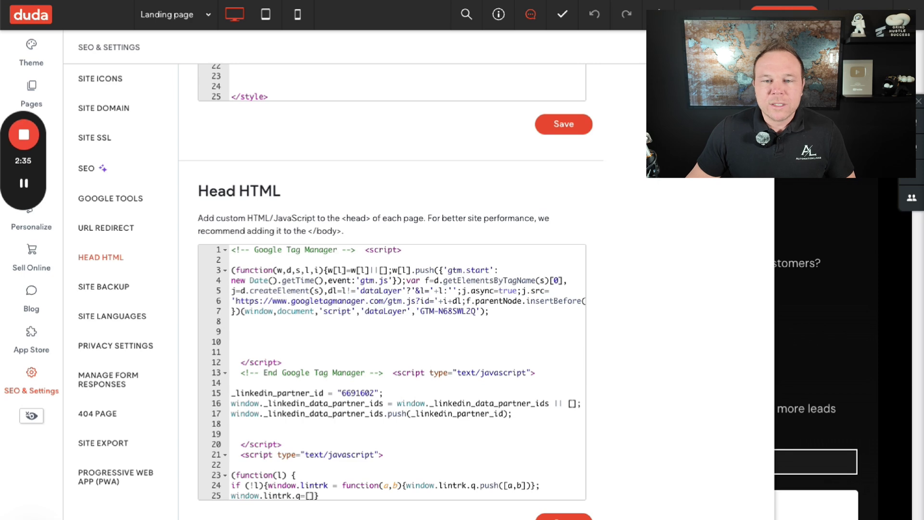
Step: Return to the event code setup page and select the Event ID under Tag manager
key(ctrl+Tab)
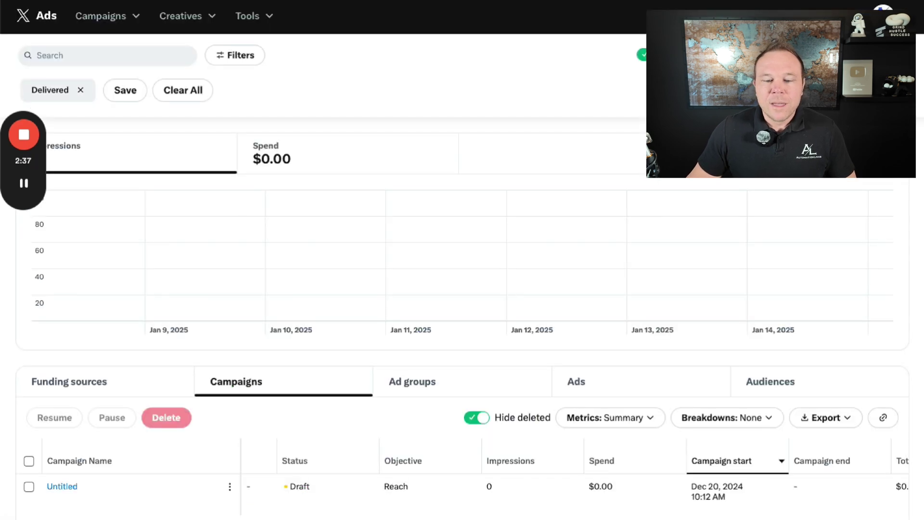
key(ctrl+Tab)
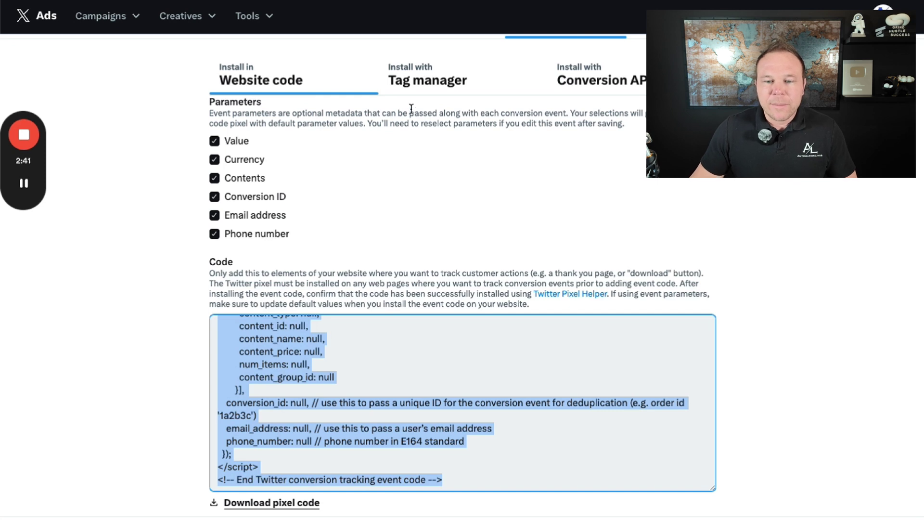
click(432, 81)
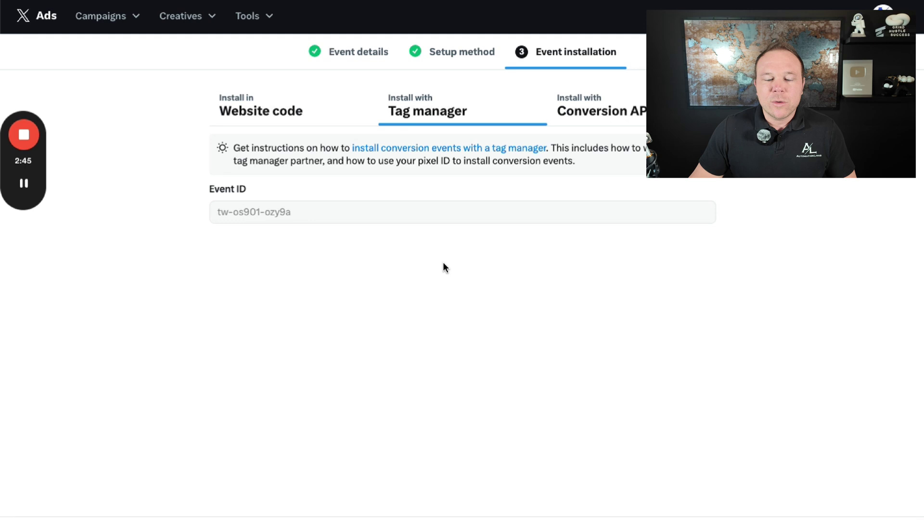
drag(289, 212, 211, 266)
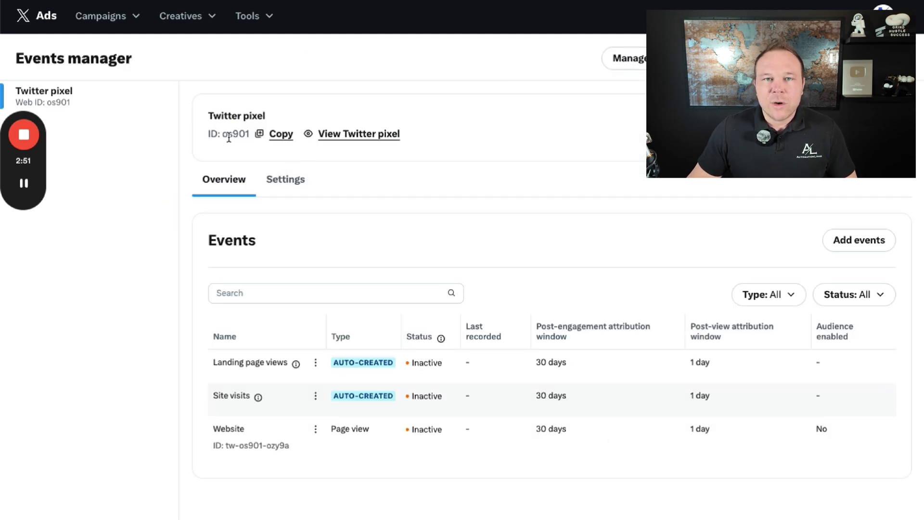
Step: Copy the Twitter pixel ID os901 and move to the Pixel Helper help article
click(279, 138)
double_click(221, 134)
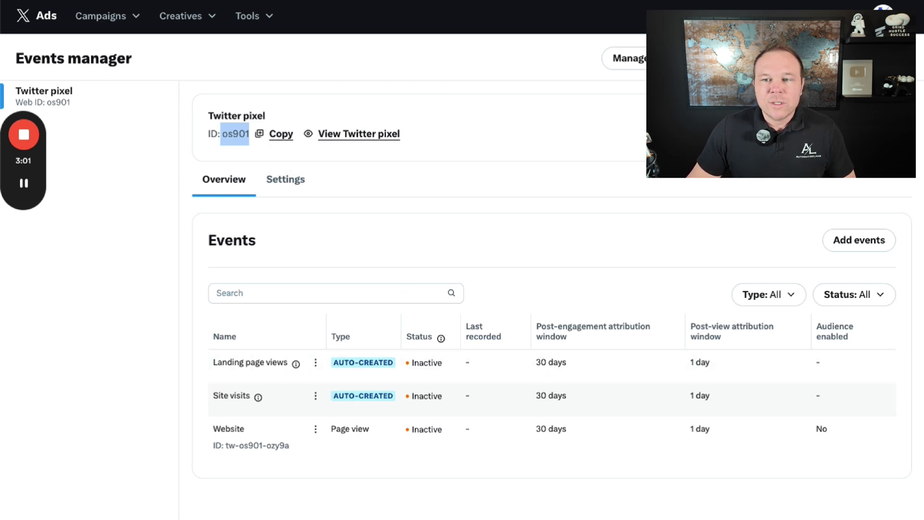
key(ctrl+Tab)
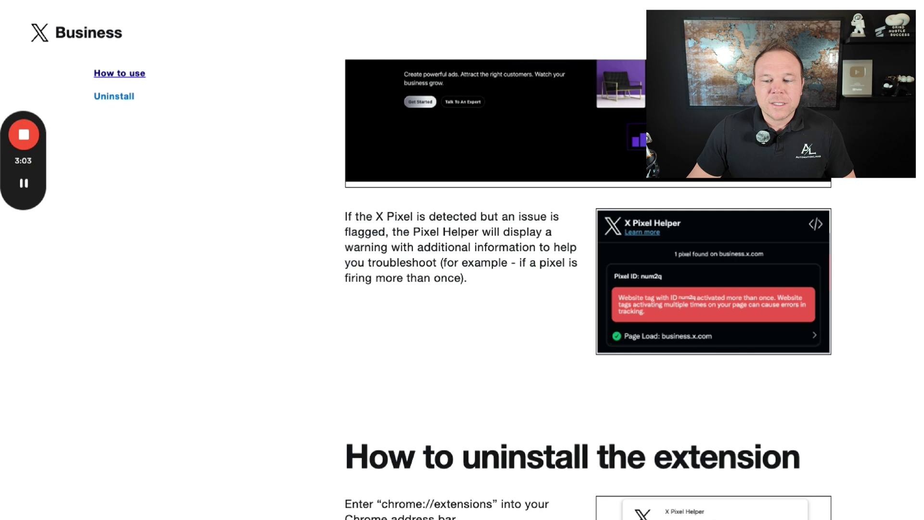
Step: Scroll through the X Pixel Helper help article
scroll(633, 191, up, 20)
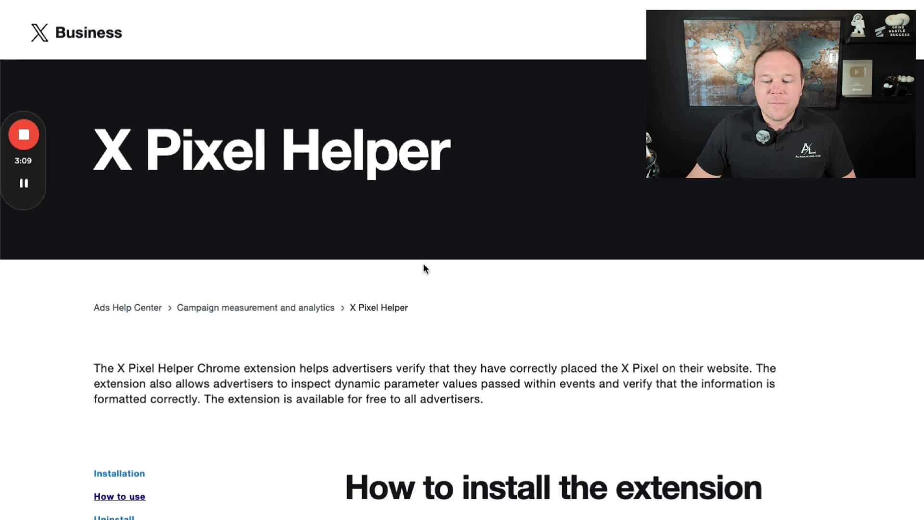
scroll(423, 266, down, 20)
scroll(427, 267, down, 20)
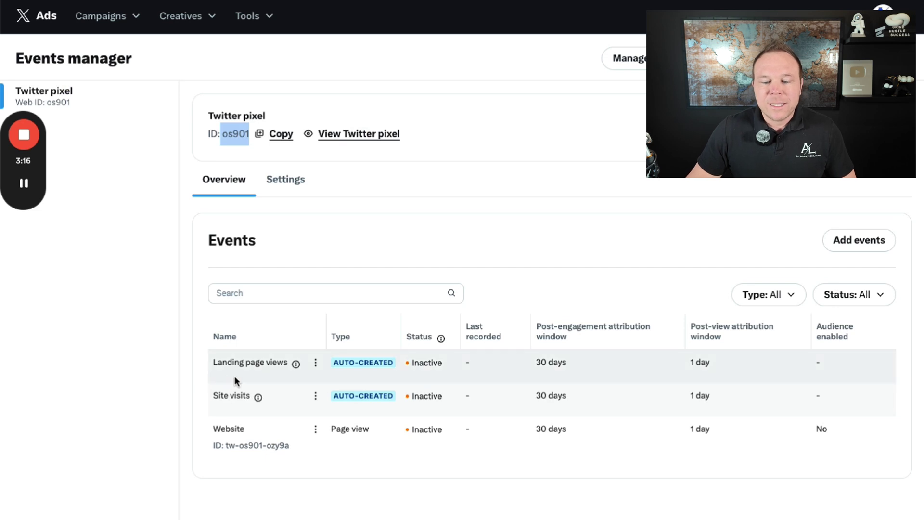
Step: Go to Audiences from the Tools menu, start a new audience, and pick Catalog activity
scroll(337, 347, down, 2)
drag(409, 322, 592, 433)
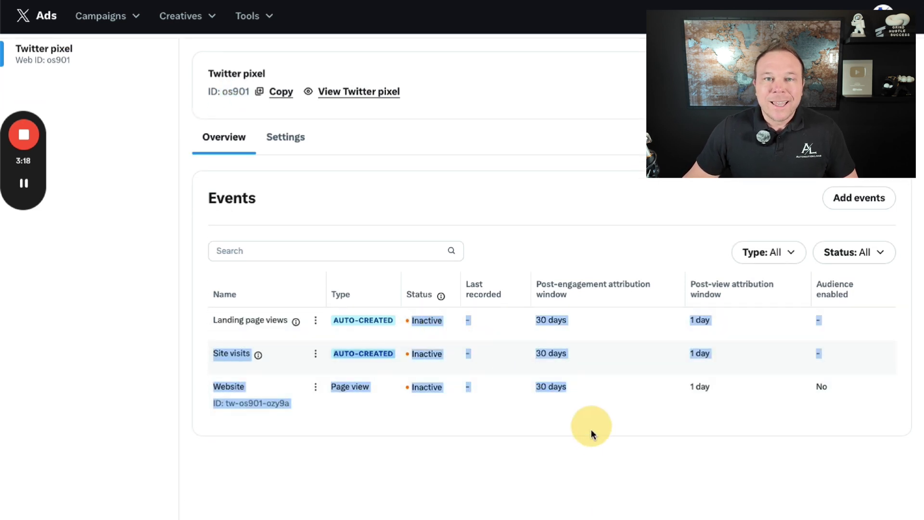
scroll(591, 429, up, 2)
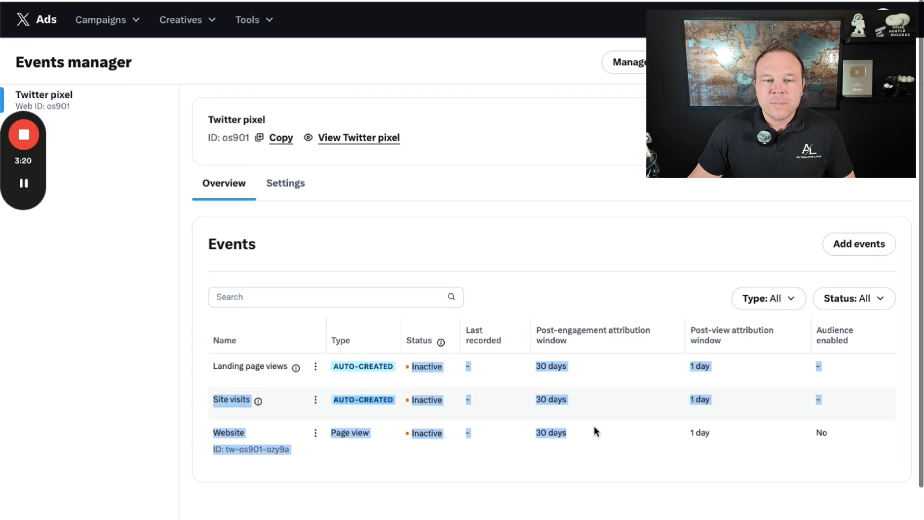
click(260, 18)
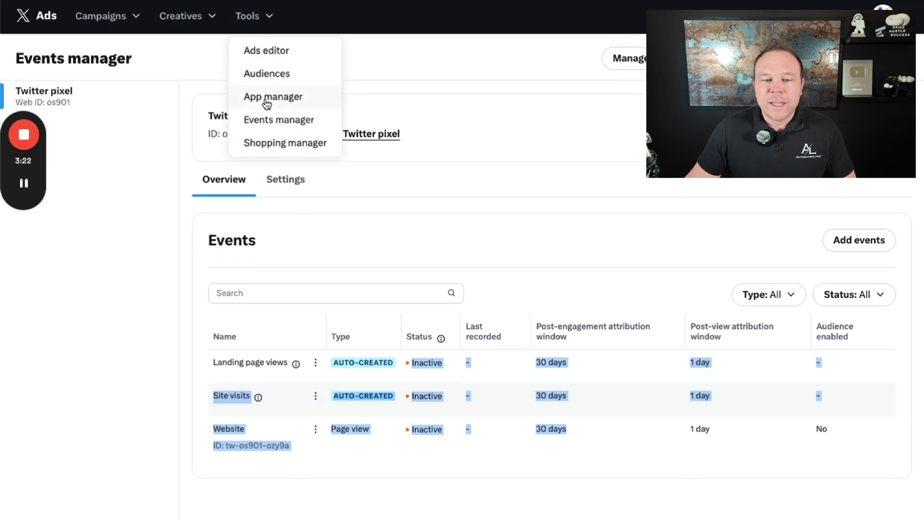
click(266, 75)
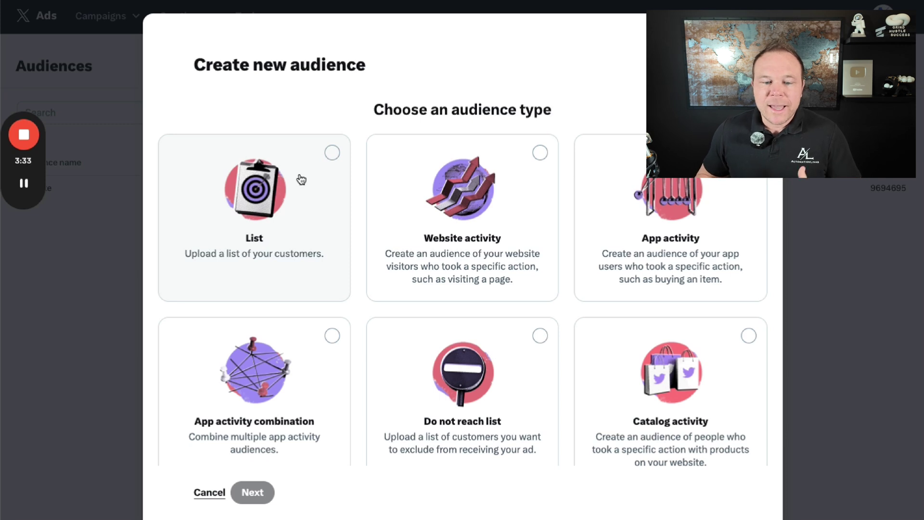
click(529, 182)
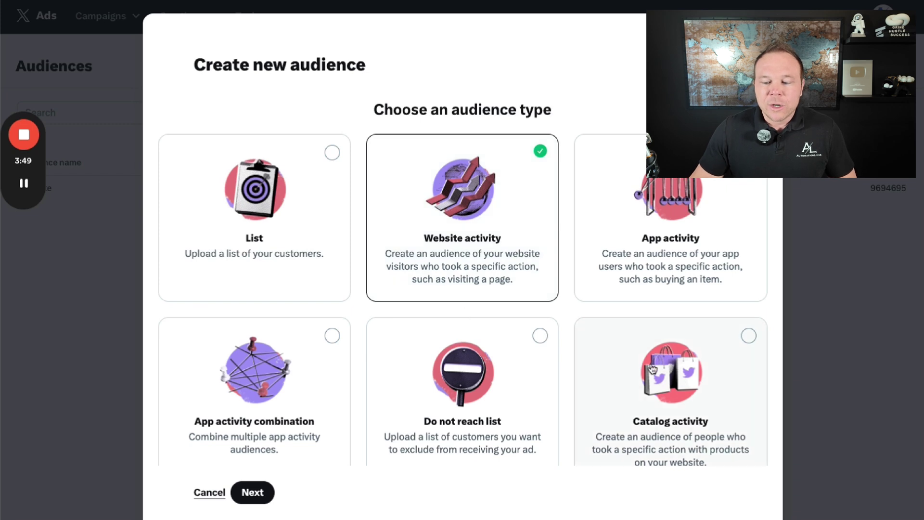
click(665, 349)
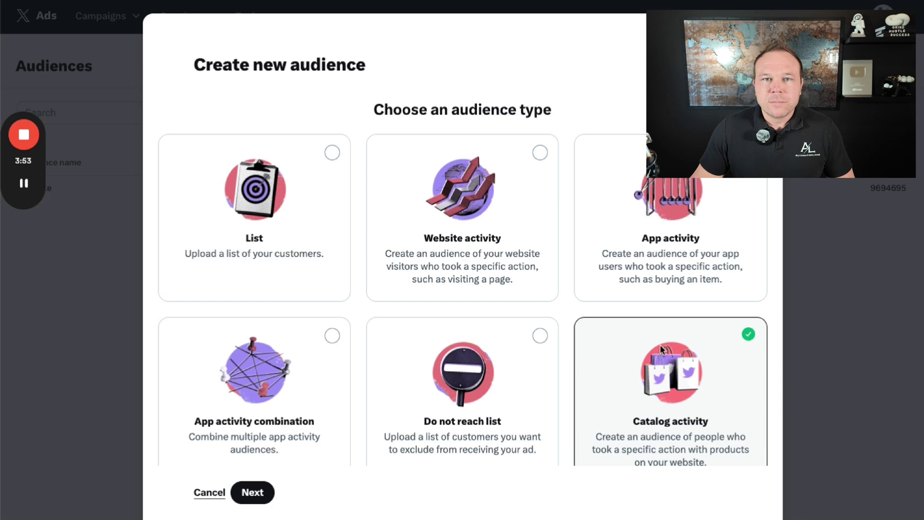
Step: Bring up the X app's Shopify App Store listing and scroll back to its top
key(ctrl+Tab)
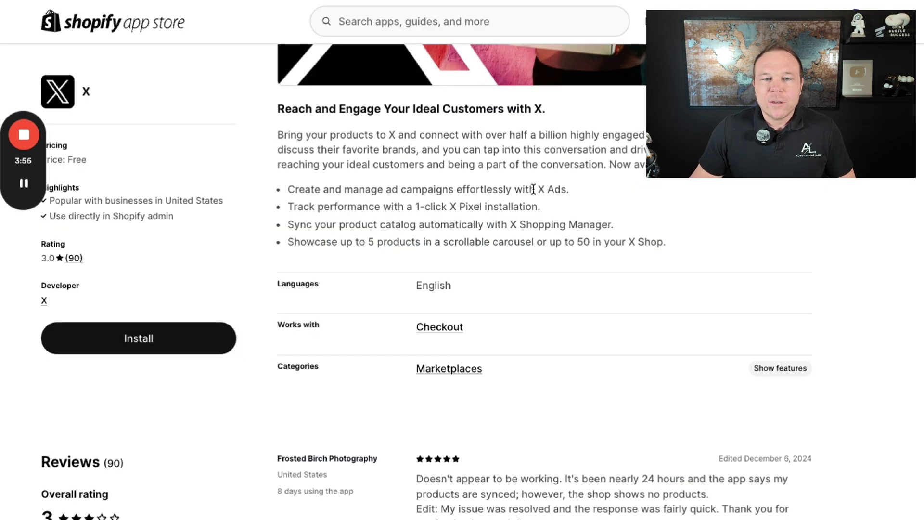
scroll(533, 189, up, 5)
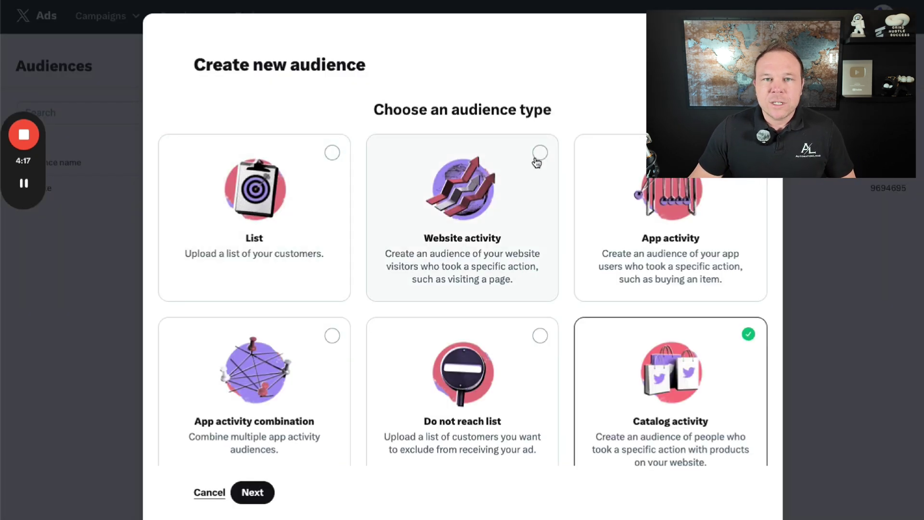
Step: Choose Website activity as the audience type and continue to the audience form
click(541, 152)
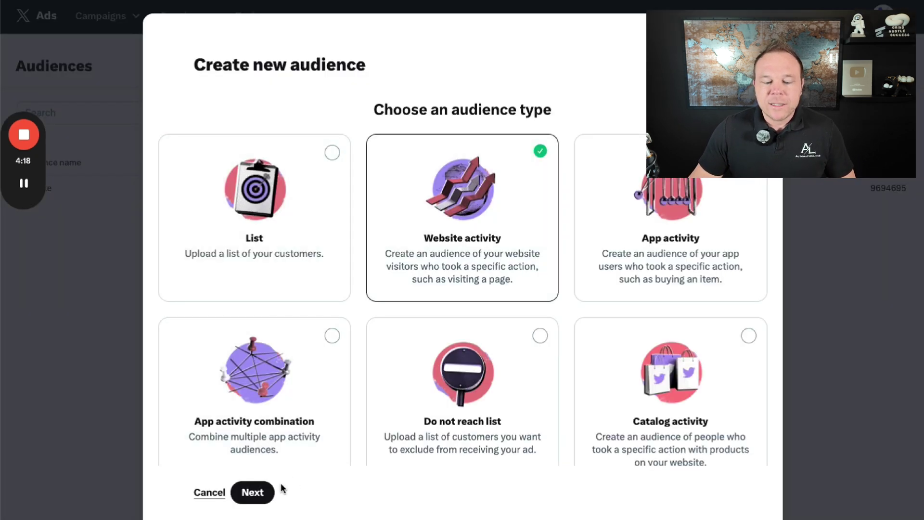
click(252, 492)
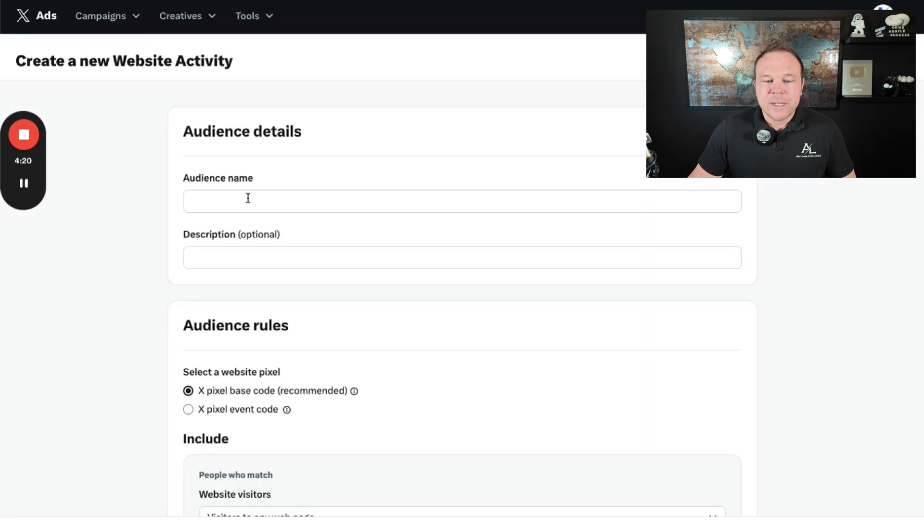
click(248, 198)
click(240, 259)
click(458, 358)
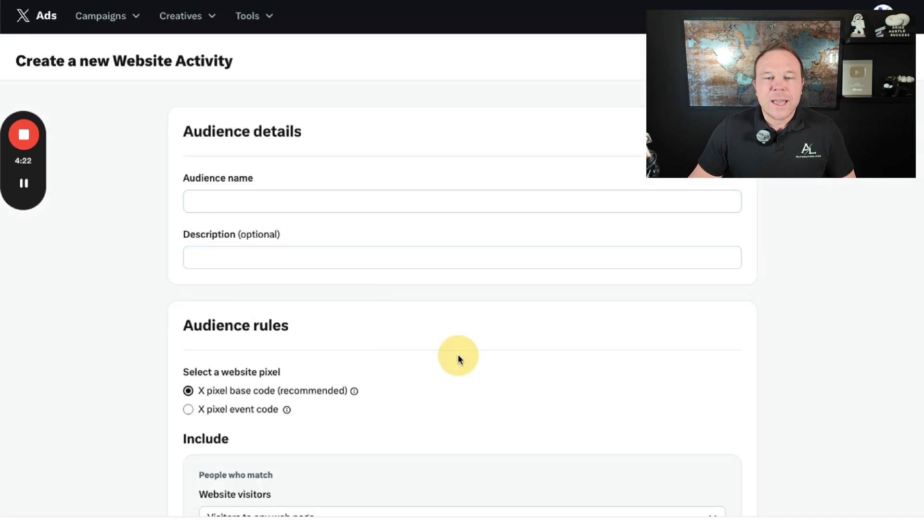
scroll(458, 359, down, 2)
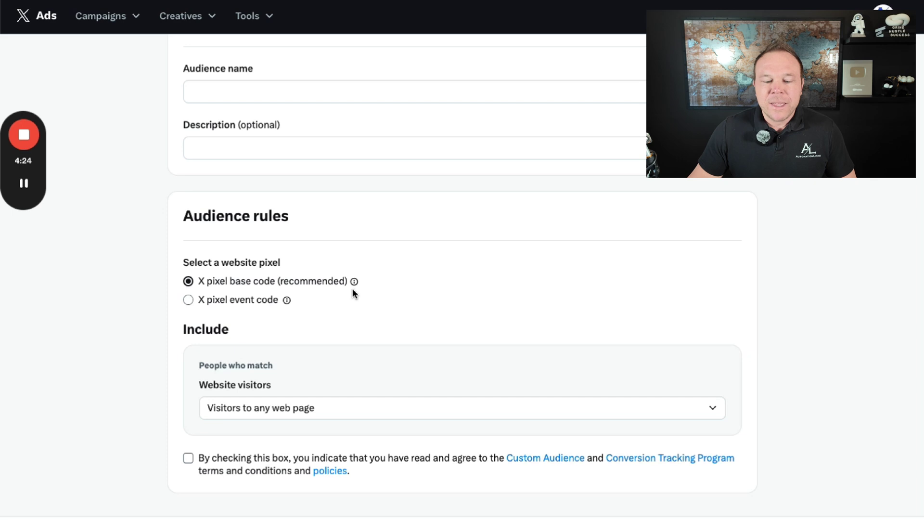
Step: Keep Website visitors on 'Visitors to any web page' and accept the audience terms
click(341, 413)
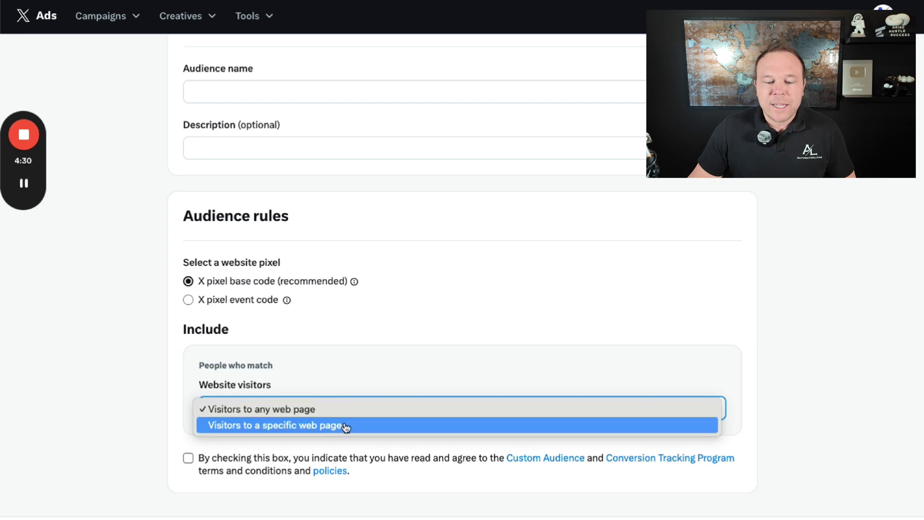
click(345, 426)
scroll(343, 422, down, 2)
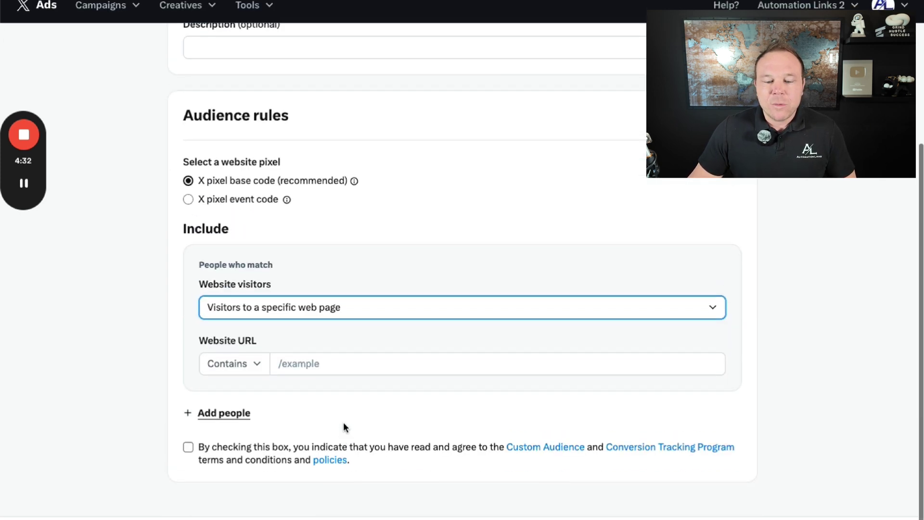
click(334, 320)
click(334, 304)
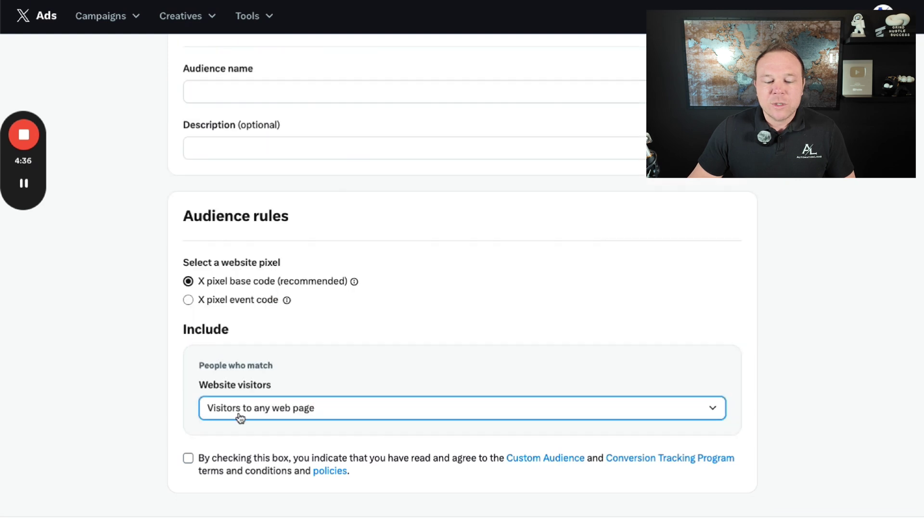
click(187, 458)
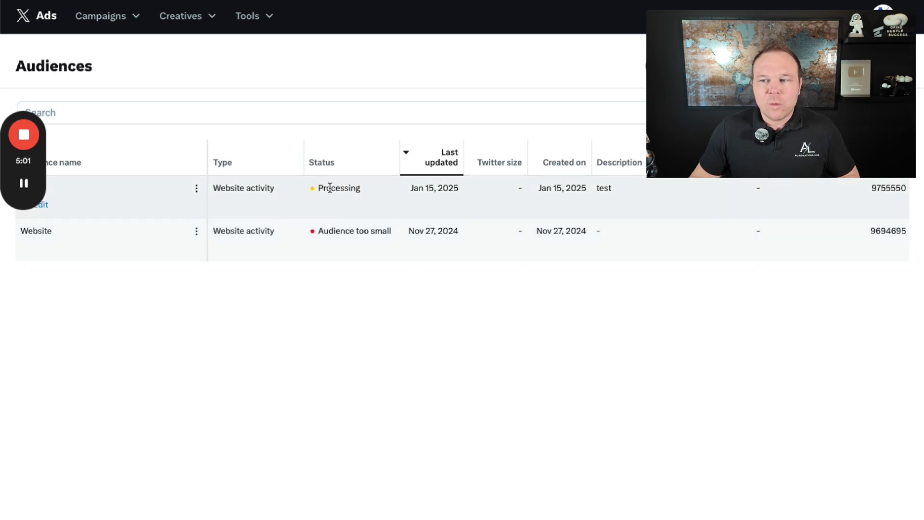
Step: Open the Tools menu of X Ads advertising tools
click(265, 15)
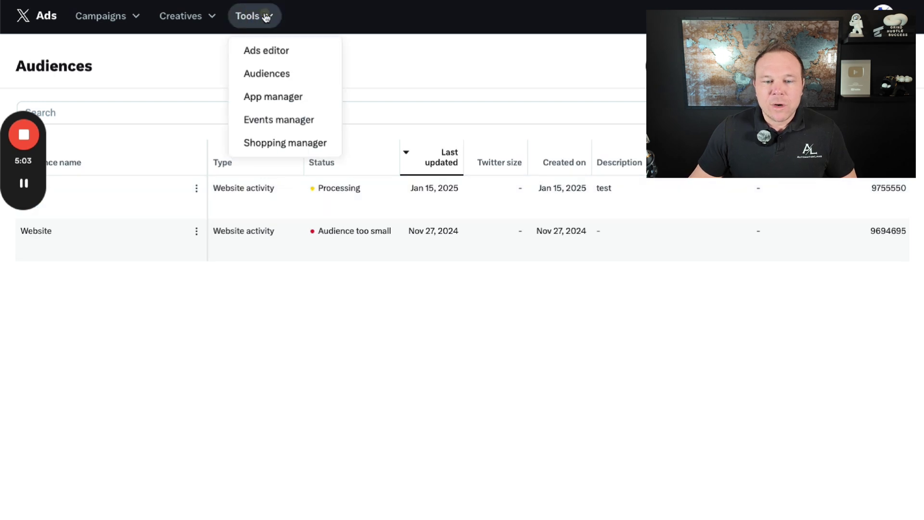
Step: Open the AutomationLinks catalog in Shopping Manager, show All products, and bring up Add products
click(276, 144)
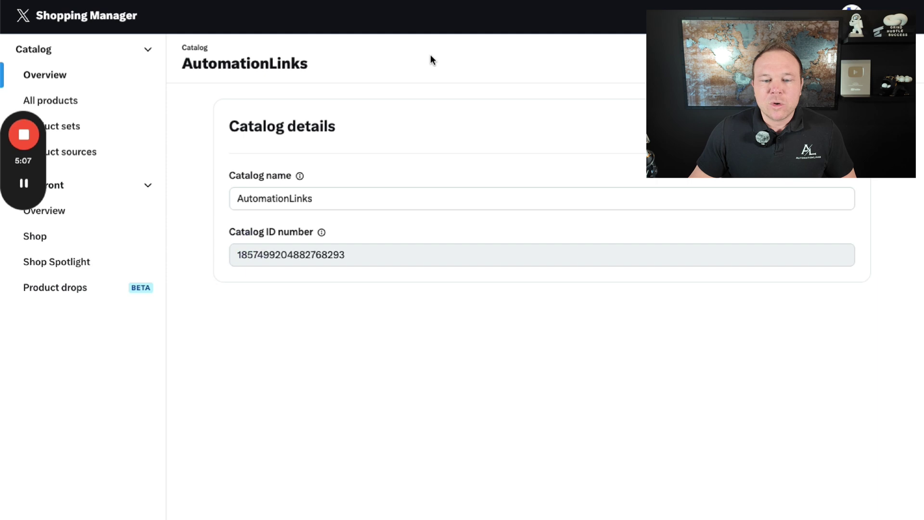
drag(340, 198, 231, 200)
click(96, 104)
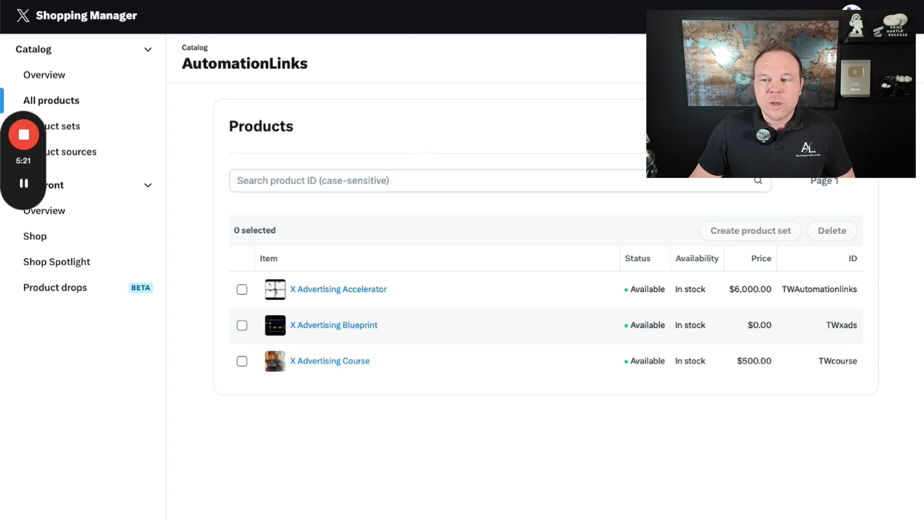
click(861, 63)
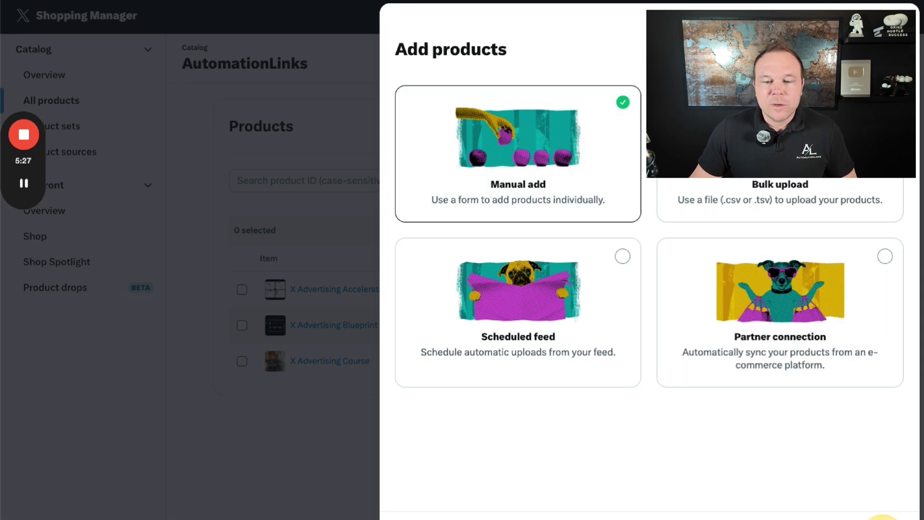
Step: Go through the Manual add form's Product ID, title and description fields, then close it
key(Return)
click(472, 215)
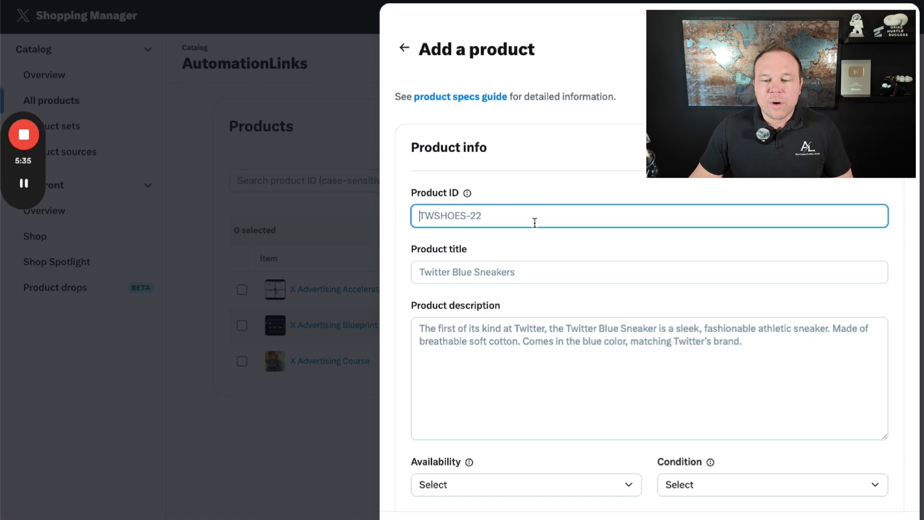
scroll(482, 221, down, 1)
click(476, 222)
click(480, 309)
scroll(480, 310, down, 6)
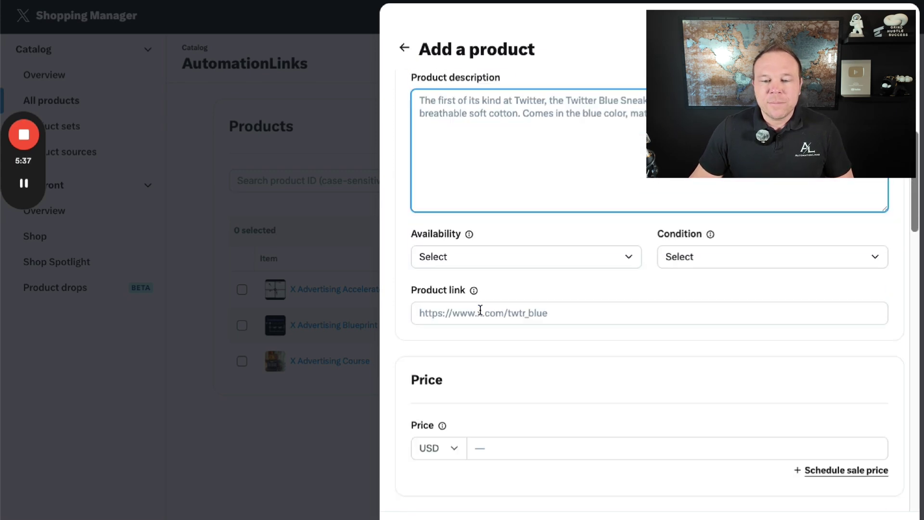
click(356, 342)
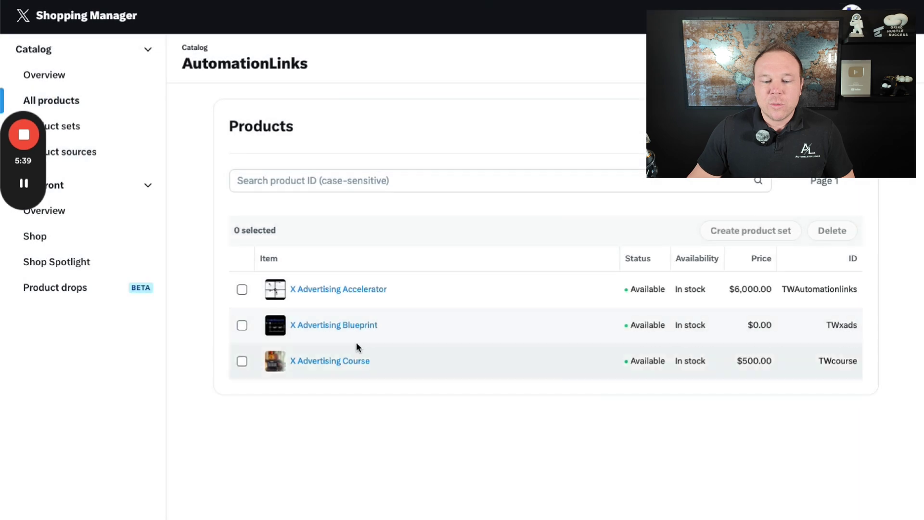
Step: Review the X Advertising Blueprint product details (Product ID TWxads), close them, and return to X
click(337, 326)
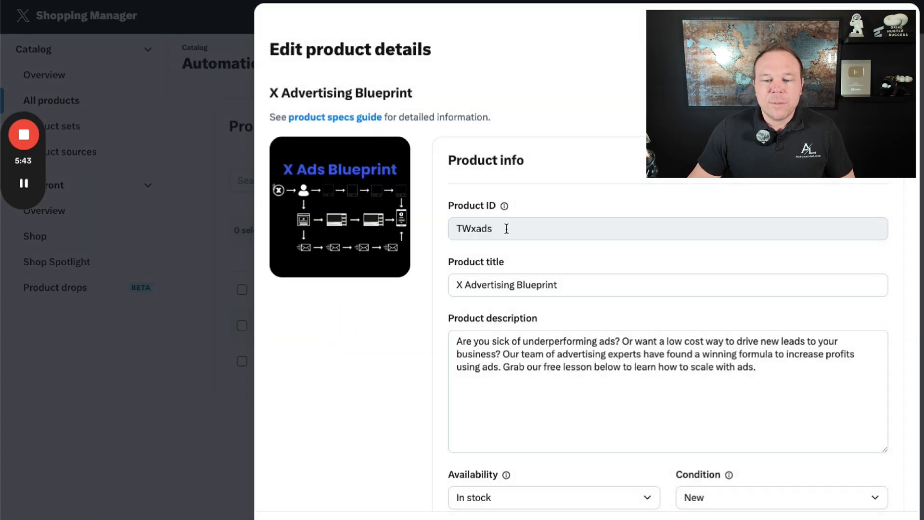
drag(506, 228, 437, 229)
scroll(472, 252, down, 2)
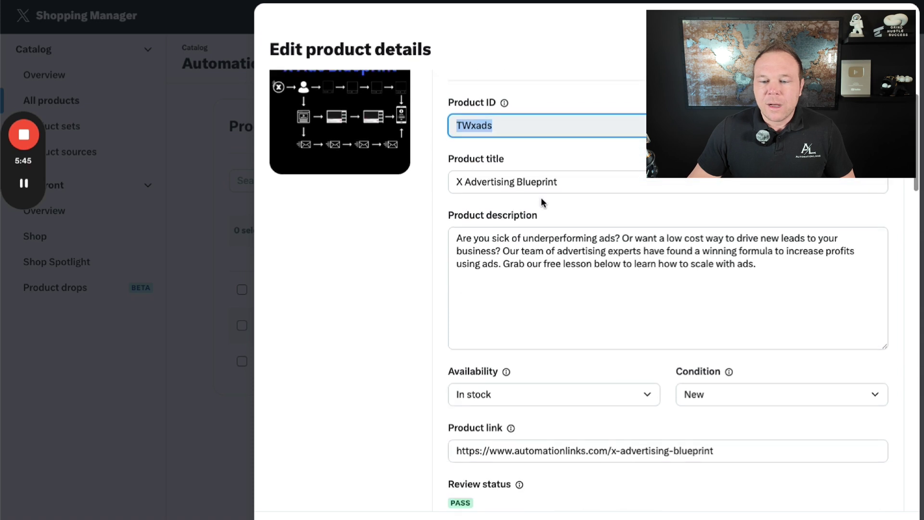
drag(455, 182, 756, 265)
scroll(481, 269, down, 4)
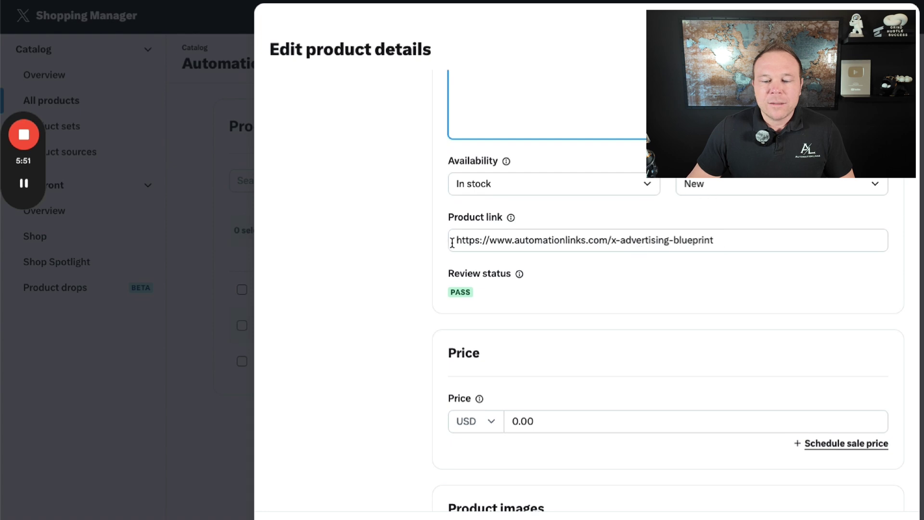
scroll(559, 219, down, 5)
scroll(558, 226, down, 2)
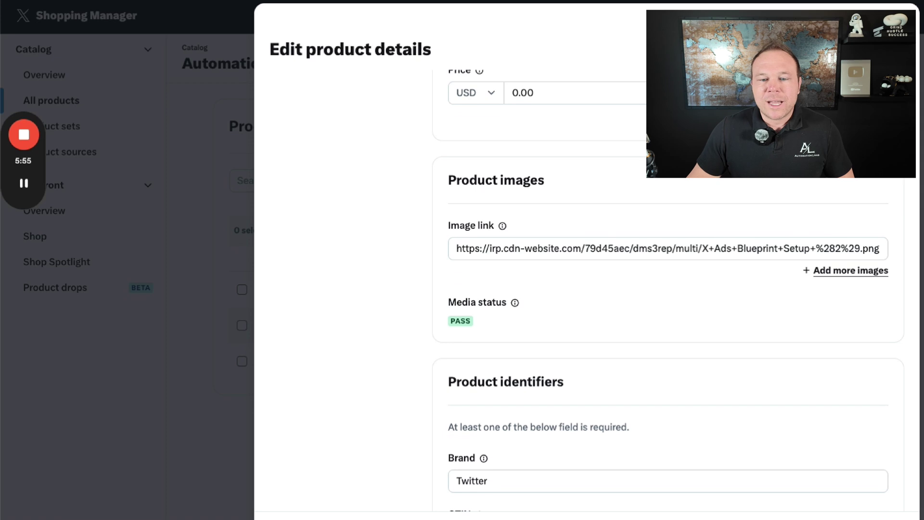
key(Escape)
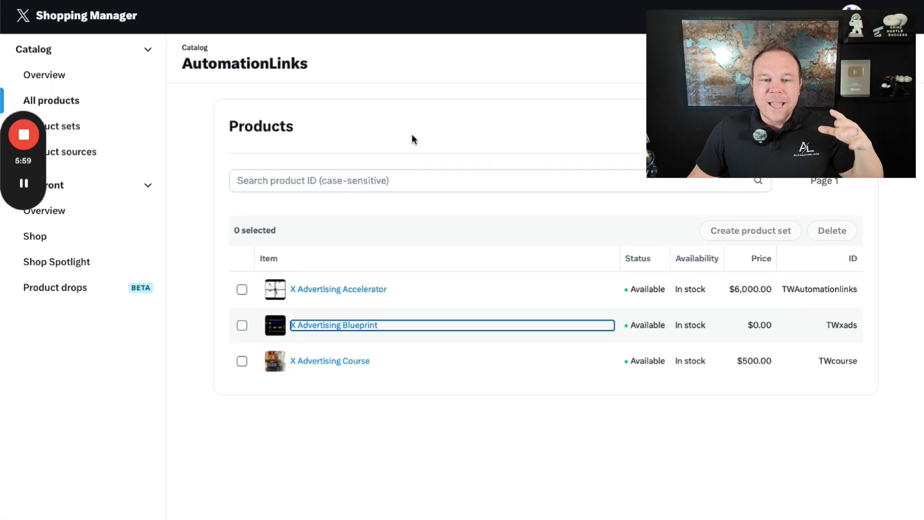
click(314, 2)
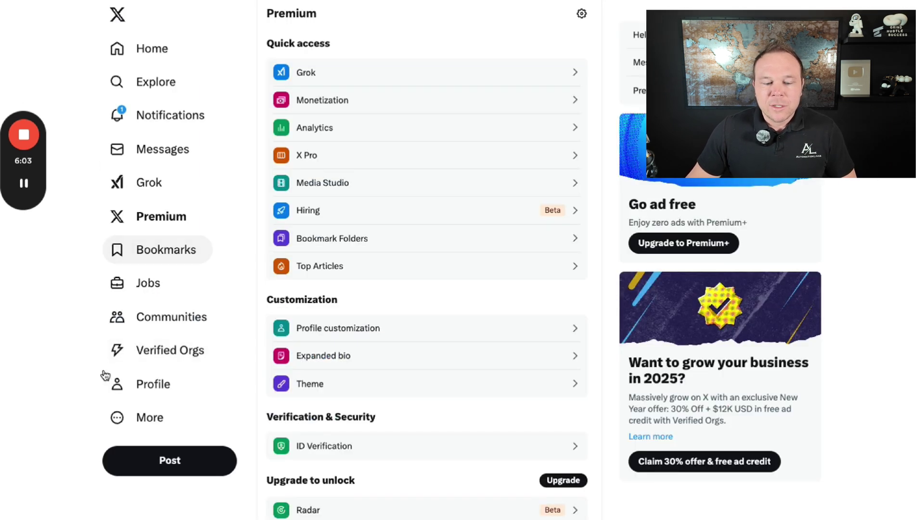
Step: Open the AutomationLinks profile and scroll through its shop carousel of catalog products
click(158, 385)
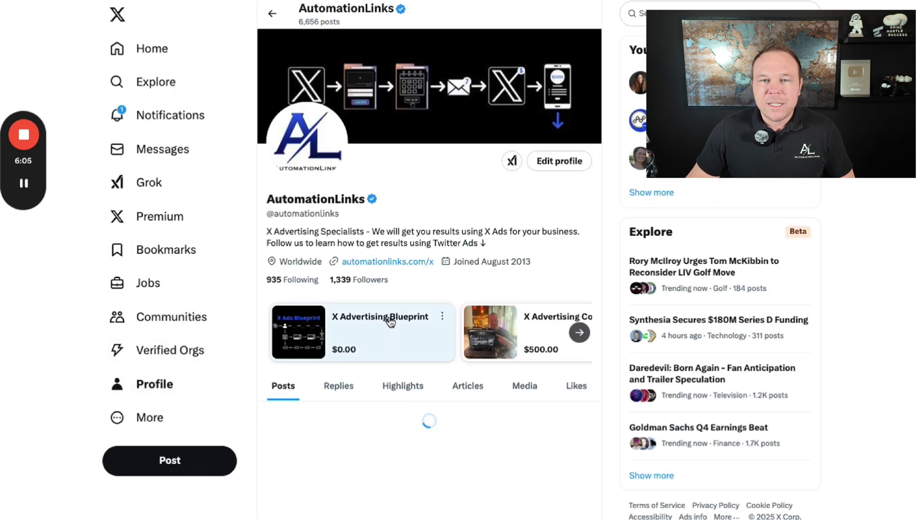
scroll(391, 322, right, 5)
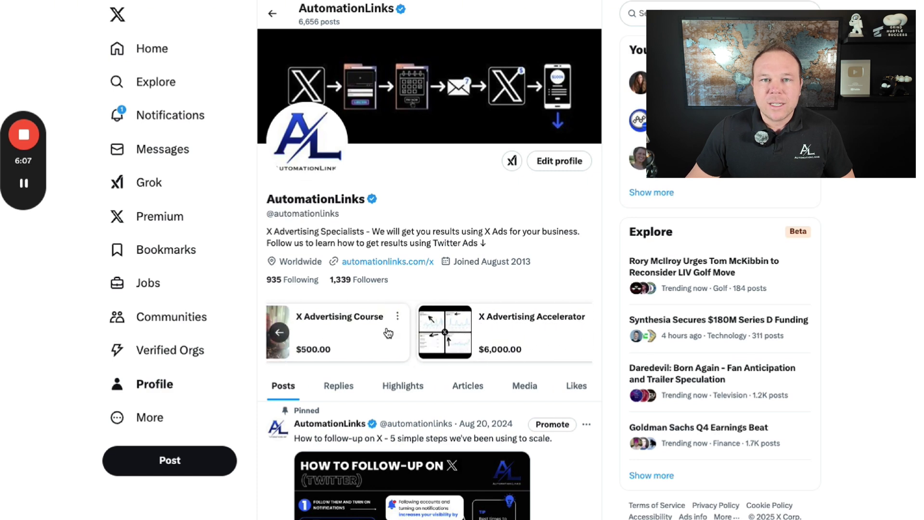
scroll(389, 332, left, 5)
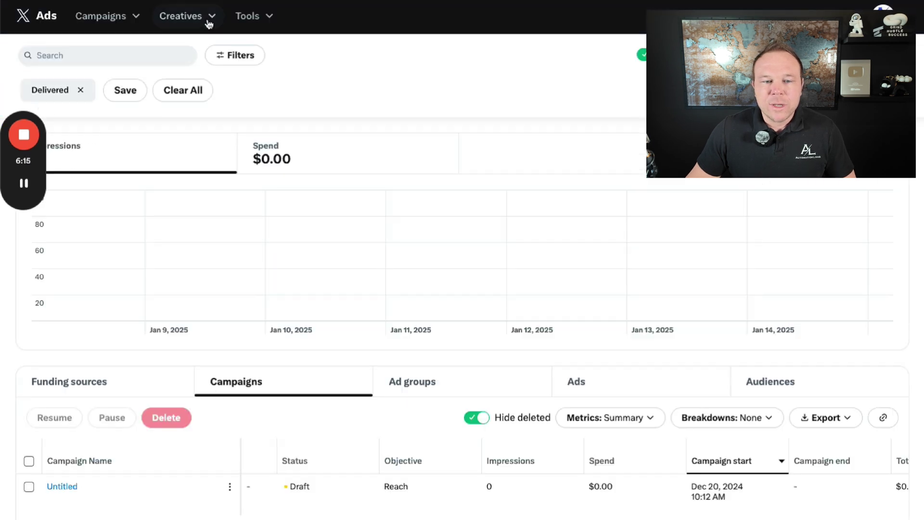
Step: Look over the Creatives and Tools menus on the X Ads dashboard, then create a campaign
click(207, 17)
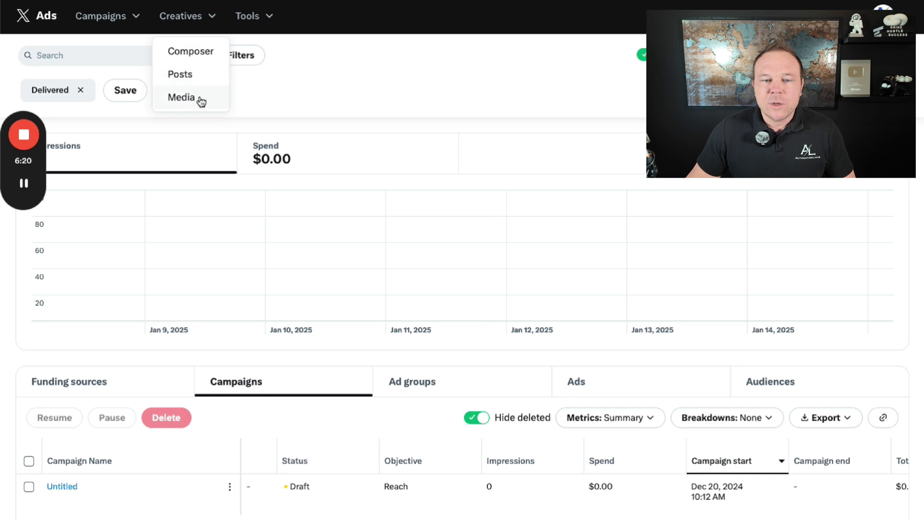
click(248, 20)
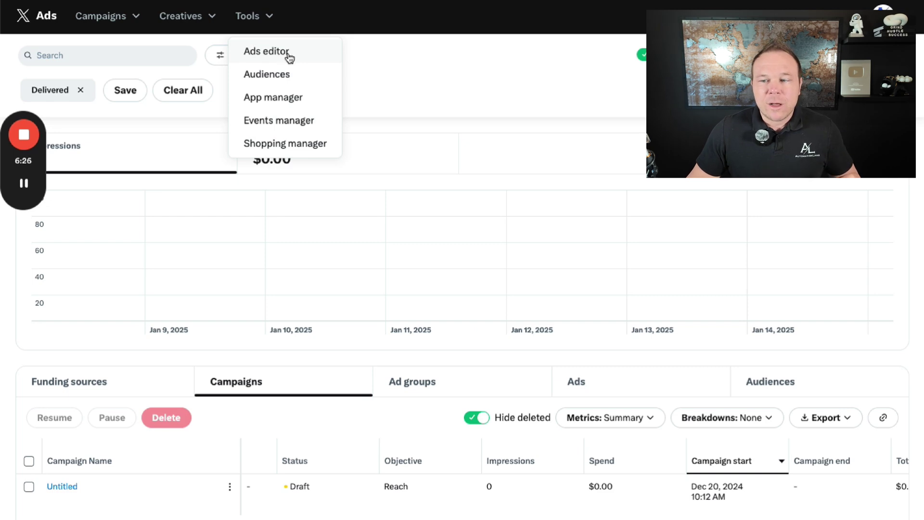
click(501, 64)
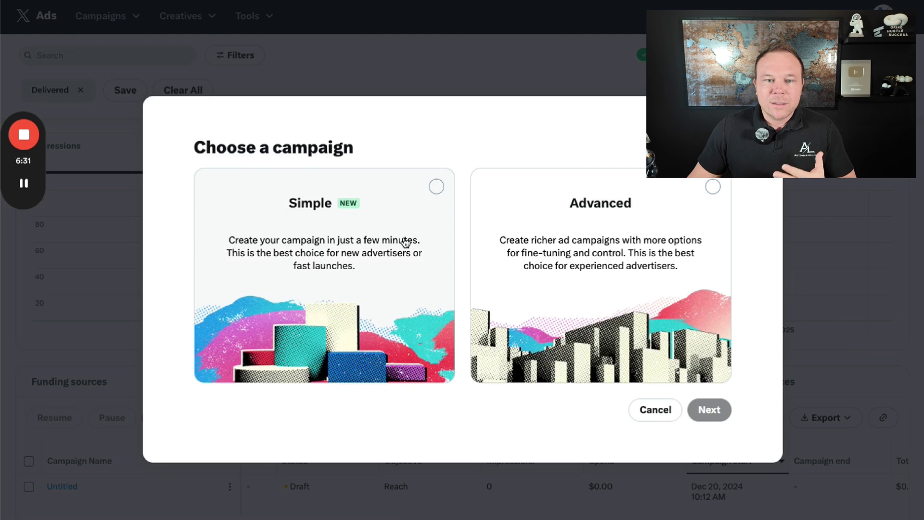
Step: Pick the Advanced card in the Choose a campaign dialog
click(680, 204)
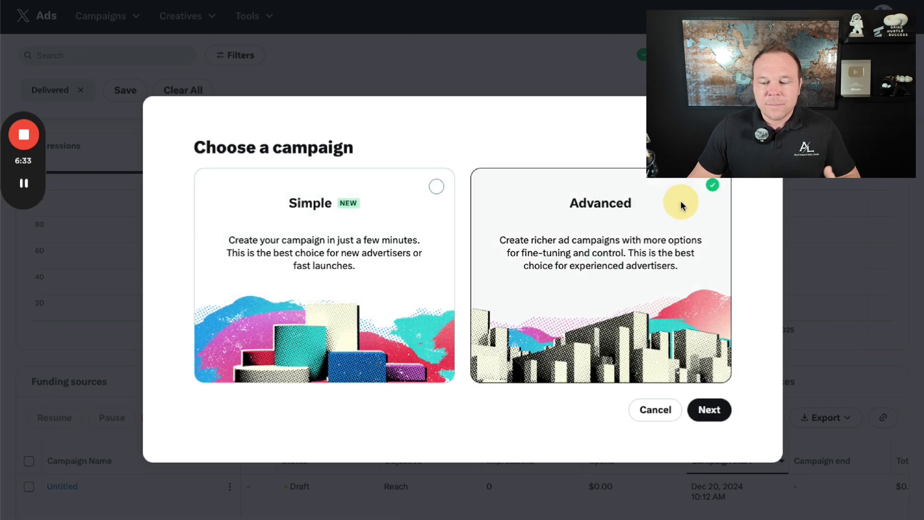